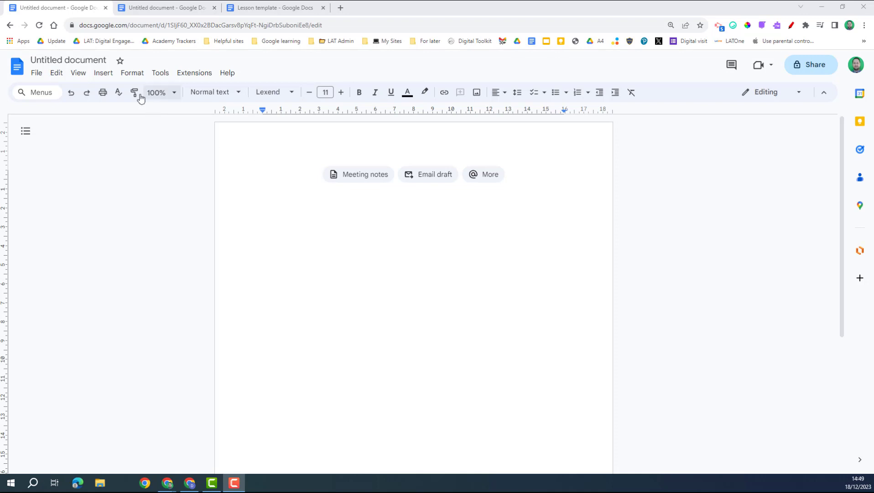
Insert a Meeting notes building block, which prompts for an upcoming calendar event
{"action": "left_click", "coordinate": [102, 73]}
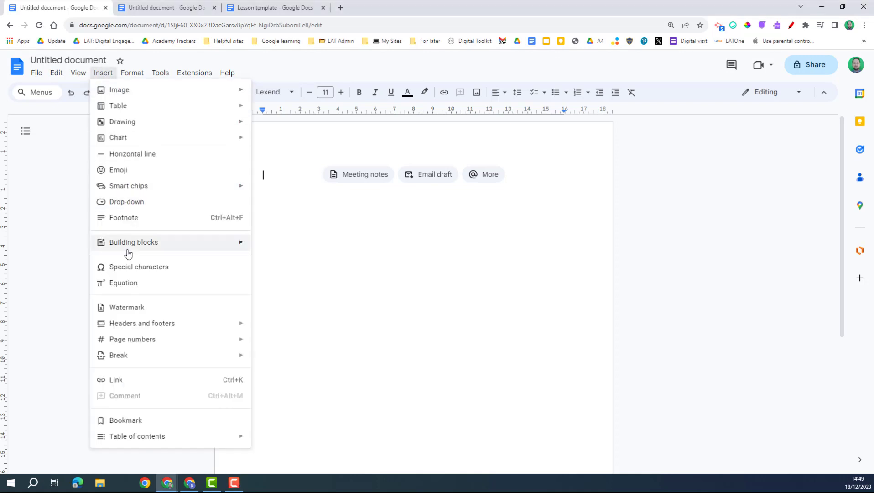
{"action": "mouse_move", "coordinate": [128, 246]}
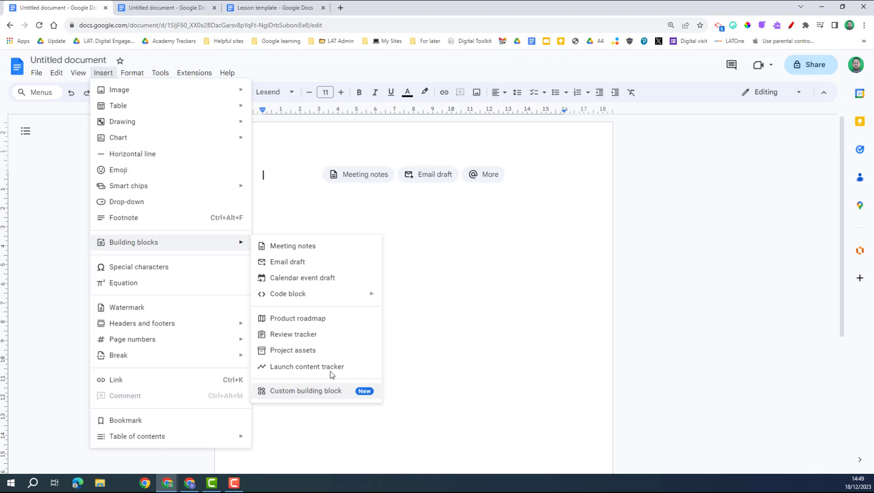
{"action": "left_click", "coordinate": [331, 252]}
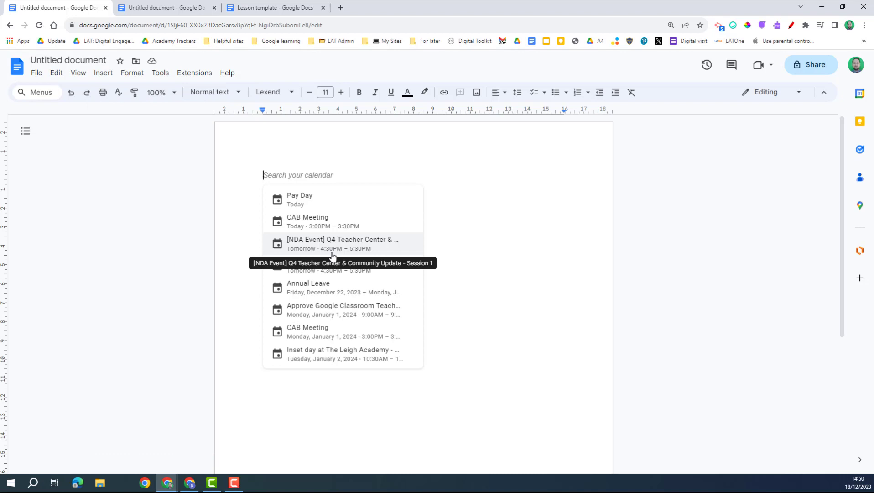
Dismiss the calendar event list so the page is blank again
{"action": "left_click", "coordinate": [353, 287]}
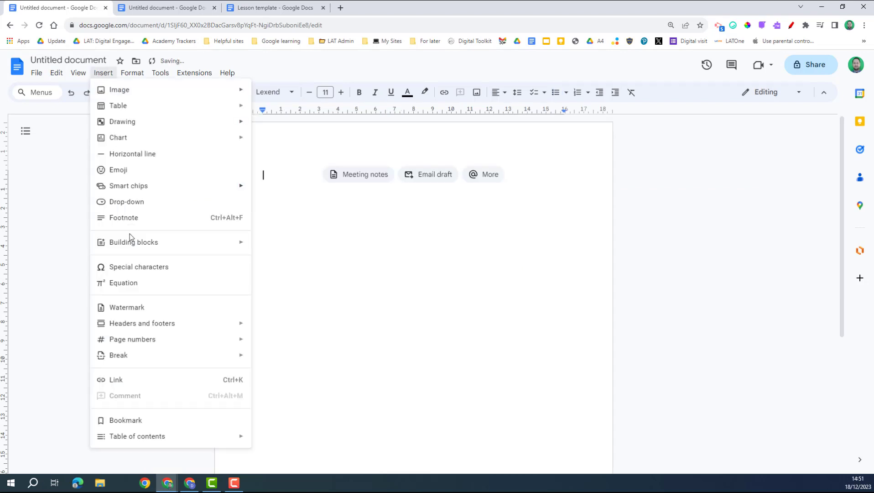
Insert an Email draft block and fill its third recipient with a contact
{"action": "mouse_move", "coordinate": [157, 244]}
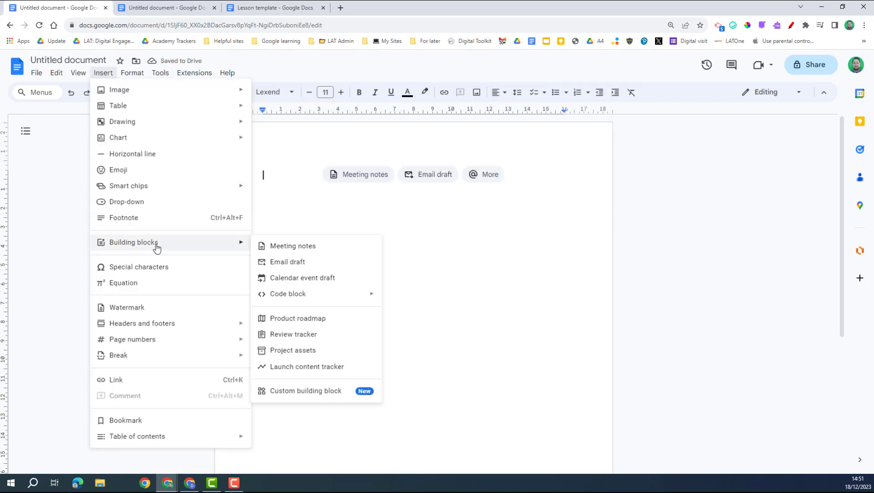
{"action": "left_click", "coordinate": [289, 265]}
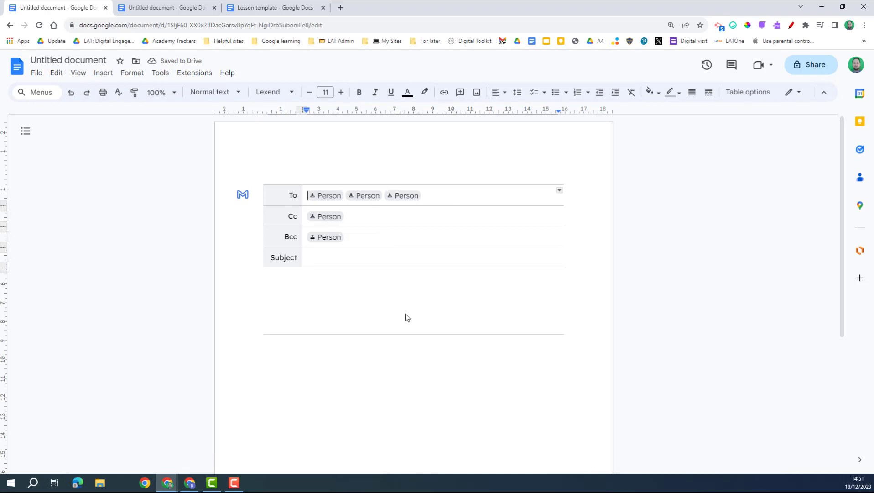
{"action": "left_click", "coordinate": [409, 201]}
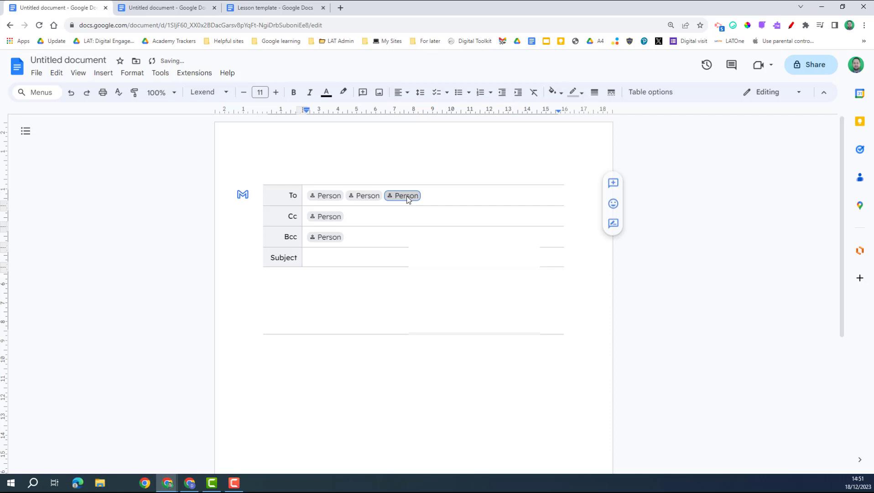
{"action": "left_click", "coordinate": [407, 197]}
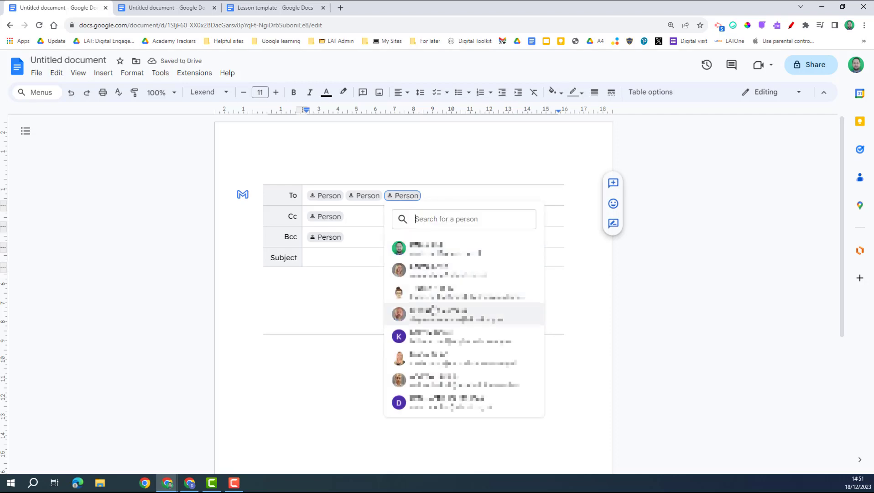
{"action": "left_click", "coordinate": [432, 248]}
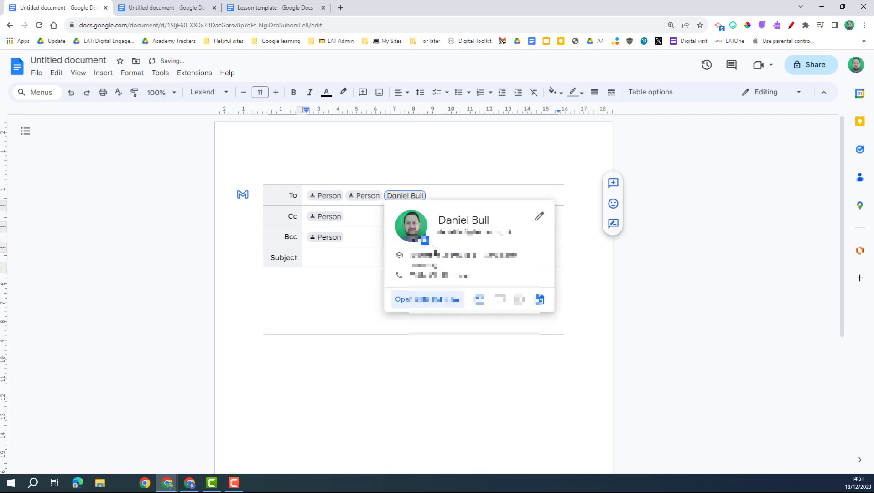
{"action": "left_click", "coordinate": [347, 285]}
Enter 'Subject' as the email subject and 'Message' as its body
{"action": "left_click", "coordinate": [314, 259]}
{"action": "type", "text": "S"}
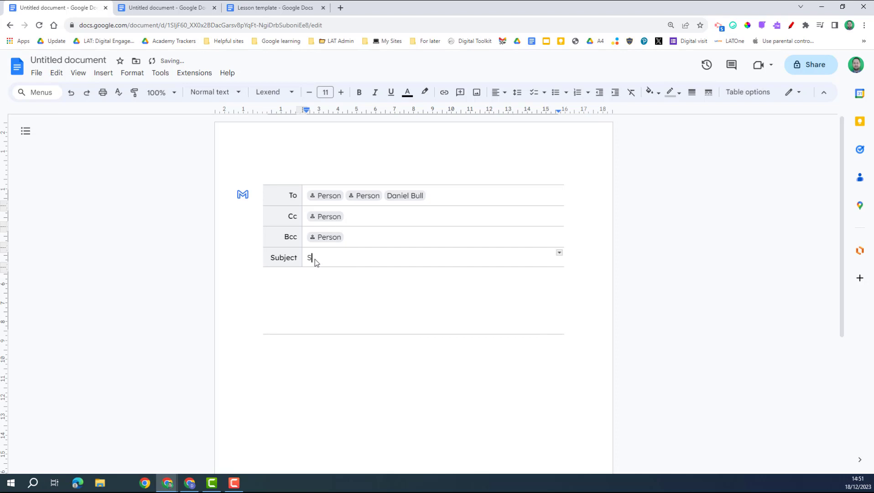
{"action": "type", "text": "ubject"}
{"action": "left_click", "coordinate": [327, 295]}
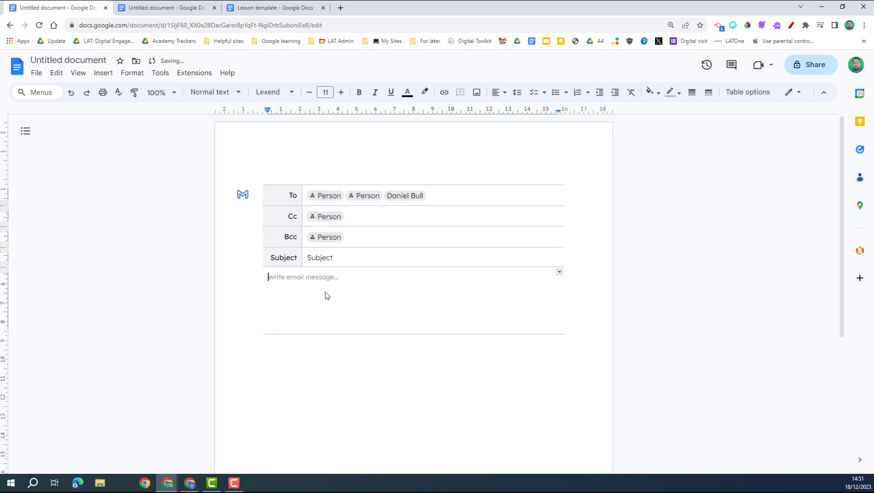
{"action": "type", "text": "Mes"}
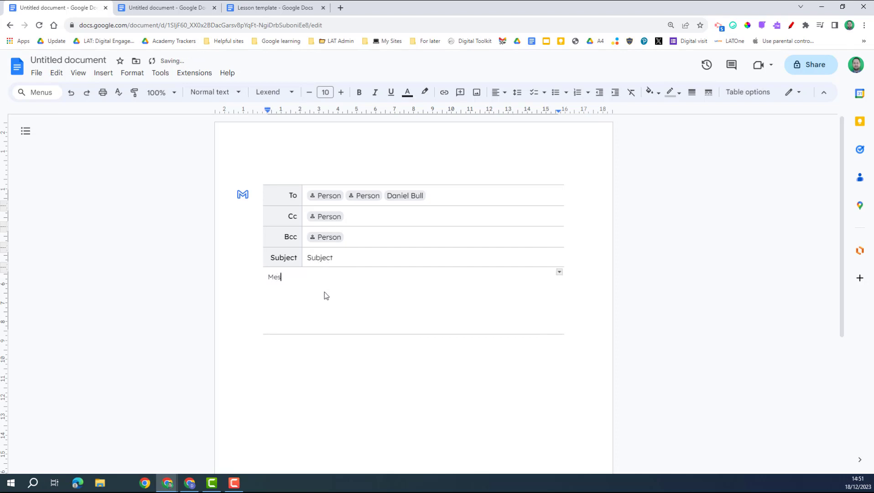
{"action": "type", "text": "sage"}
Preview the email draft in Gmail and send it
{"action": "left_click", "coordinate": [242, 195]}
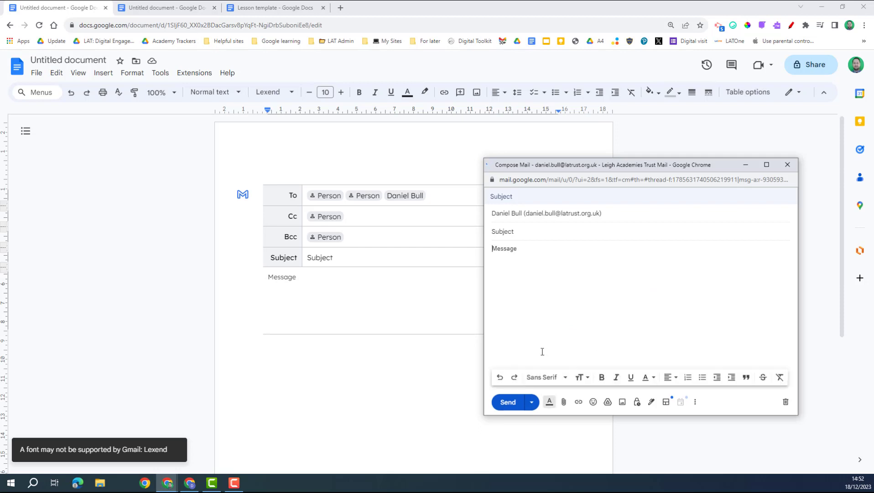
{"action": "left_click", "coordinate": [513, 403]}
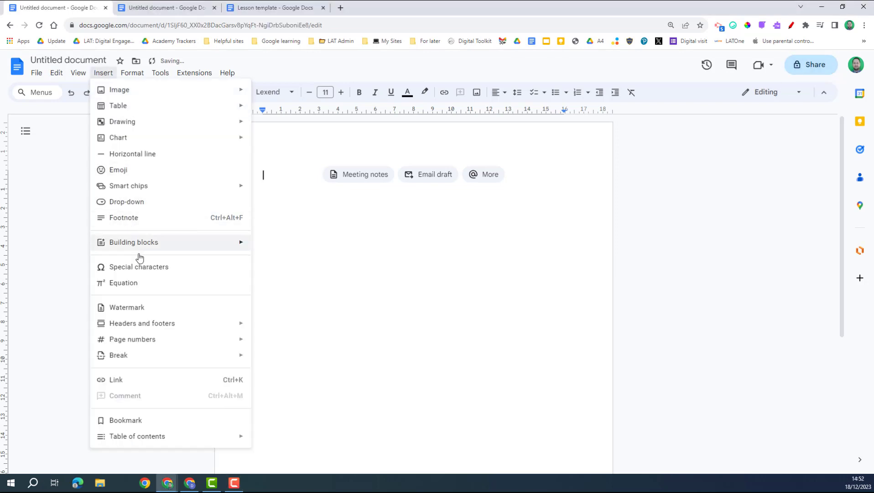
Add a Calendar event draft block, then switch to the document with the factorial code
{"action": "mouse_move", "coordinate": [137, 247]}
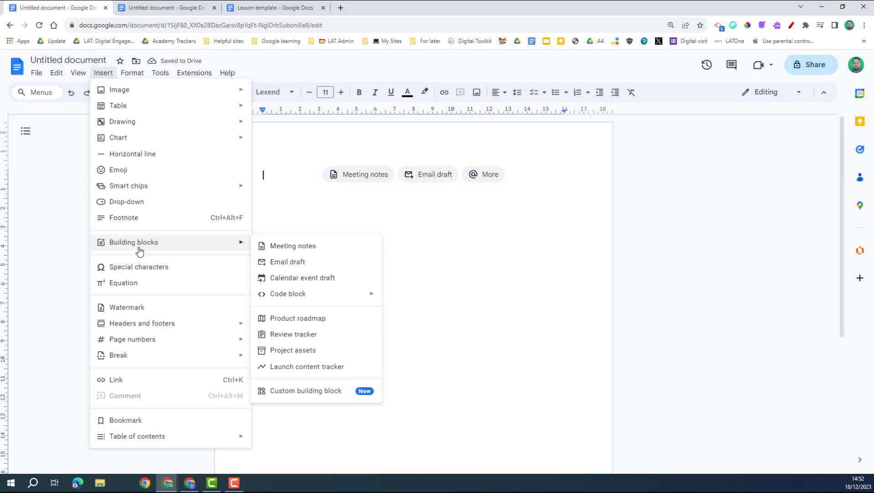
{"action": "left_click", "coordinate": [297, 280]}
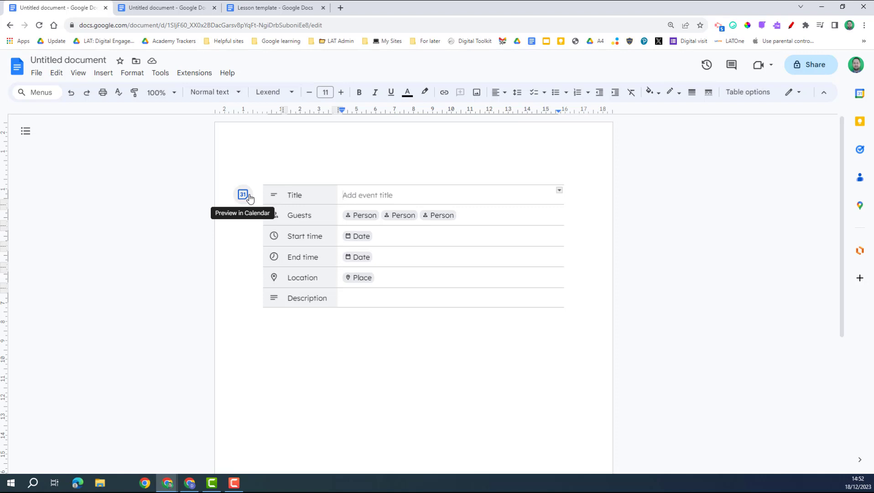
{"action": "key", "text": "ctrl+Tab"}
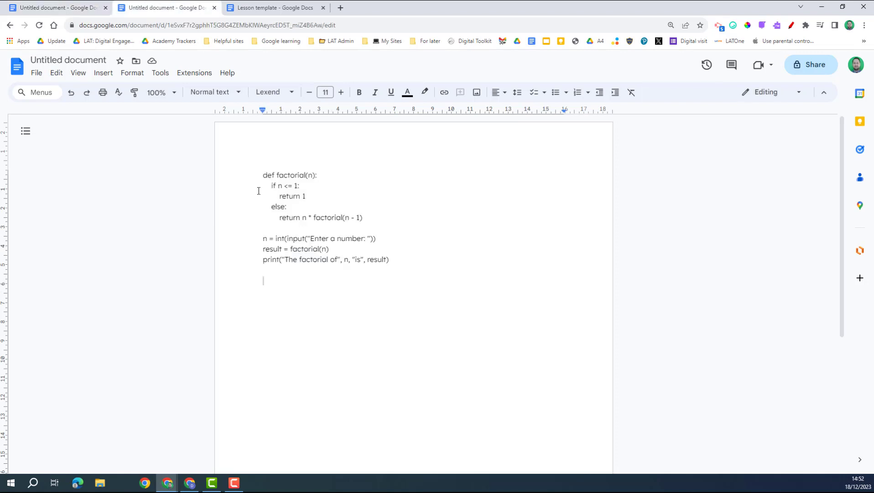
Select the whole factorial program and format it as a Python code block
{"action": "left_click", "coordinate": [296, 227]}
{"action": "left_click_drag", "start_coordinate": [403, 260], "coordinate": [263, 173]}
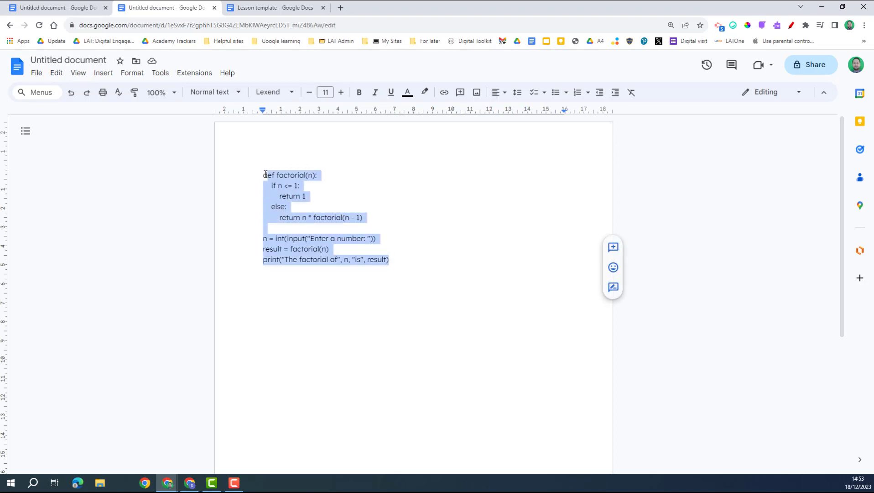
{"action": "left_click", "coordinate": [104, 73]}
{"action": "mouse_move", "coordinate": [123, 243]}
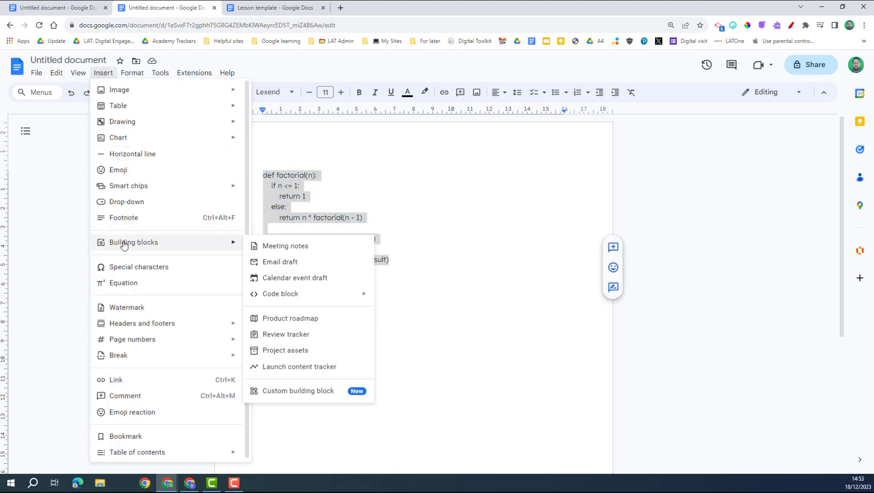
{"action": "mouse_move", "coordinate": [300, 297]}
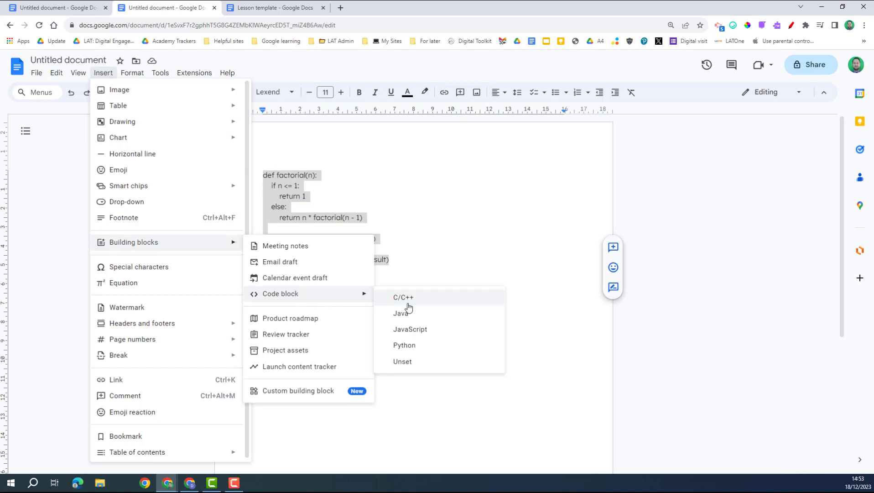
{"action": "left_click", "coordinate": [405, 350]}
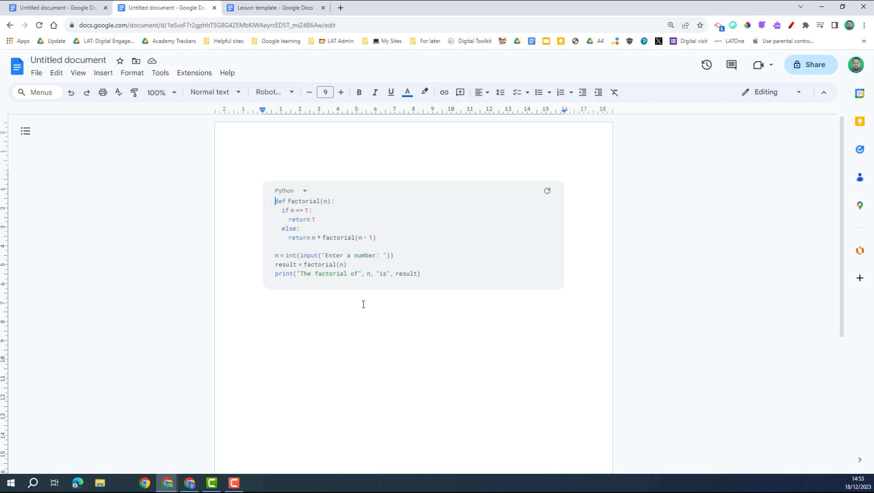
Return to the first document and insert a Product roadmap table
{"action": "key", "text": "ctrl+shift+Tab"}
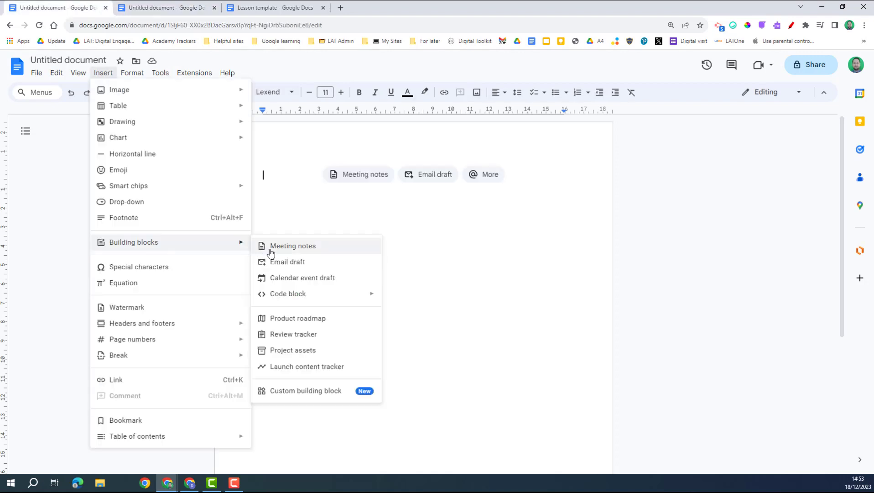
{"action": "left_click", "coordinate": [330, 325]}
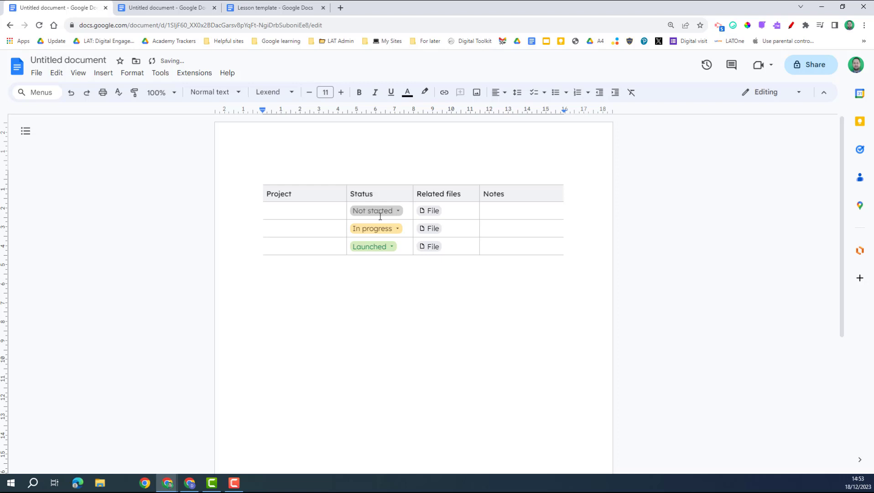
{"action": "left_click", "coordinate": [103, 73]}
Insert Review tracker and Project assets tables below the roadmap
{"action": "mouse_move", "coordinate": [146, 242]}
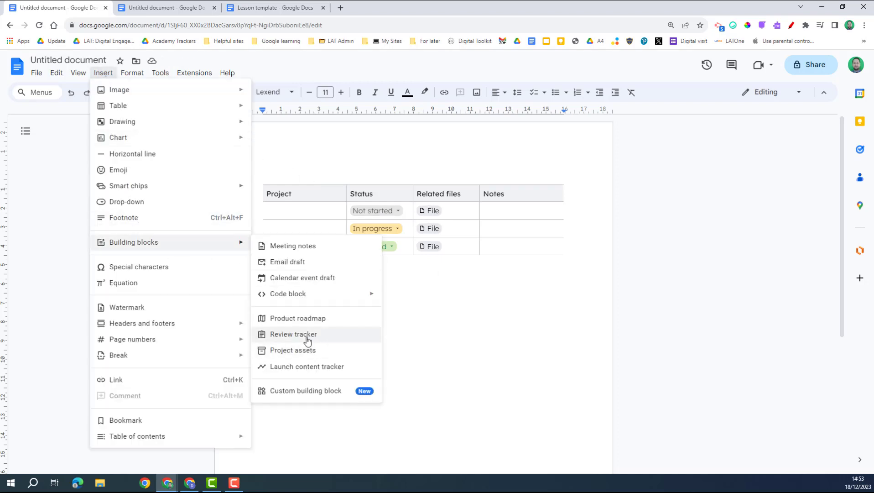
{"action": "left_click", "coordinate": [307, 337]}
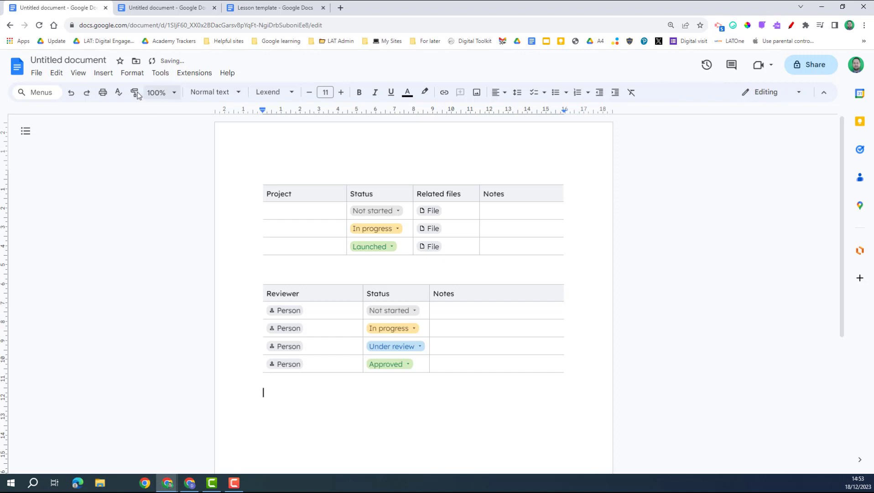
{"action": "left_click", "coordinate": [103, 73]}
{"action": "mouse_move", "coordinate": [142, 244]}
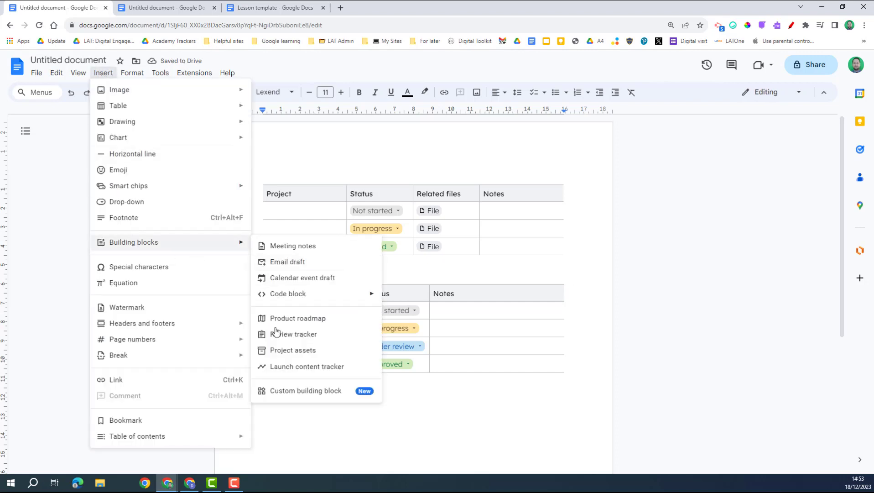
{"action": "left_click", "coordinate": [279, 350]}
Add a Launch content tracker table on the empty line below them
{"action": "scroll", "coordinate": [289, 396], "scroll_direction": "down", "scroll_amount": 3}
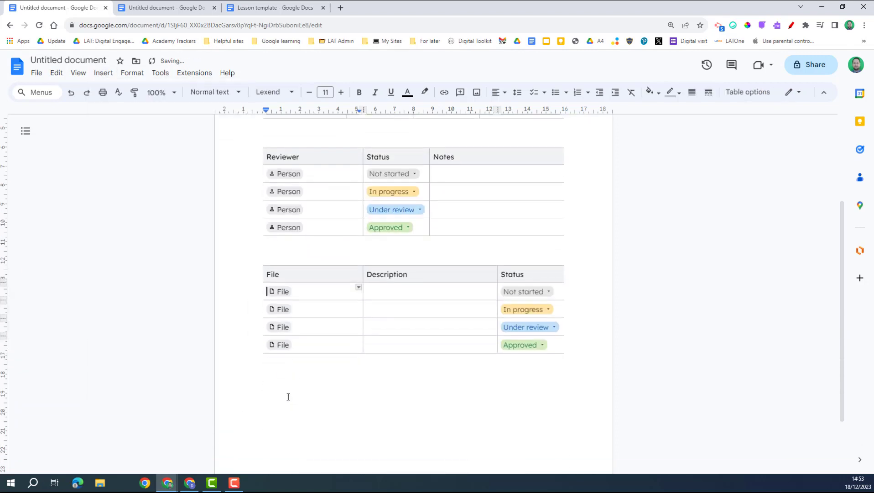
{"action": "left_click", "coordinate": [280, 370]}
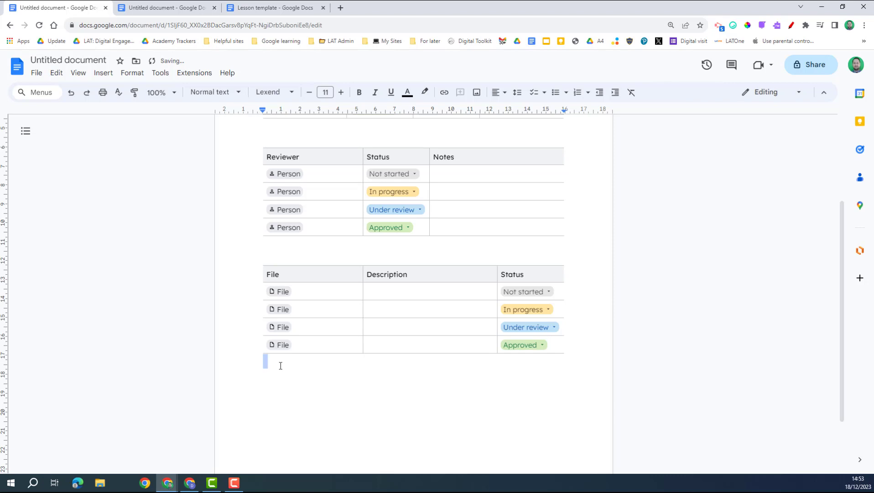
{"action": "left_click", "coordinate": [103, 73]}
{"action": "mouse_move", "coordinate": [139, 242]}
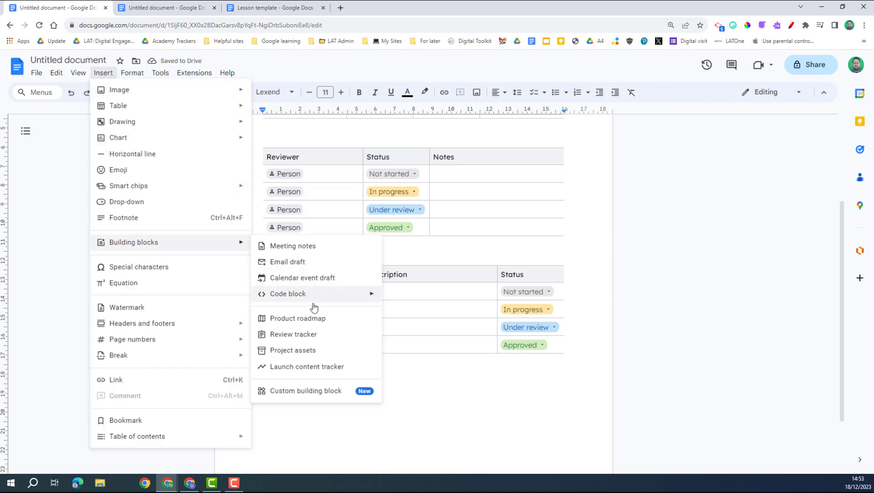
{"action": "left_click", "coordinate": [298, 368]}
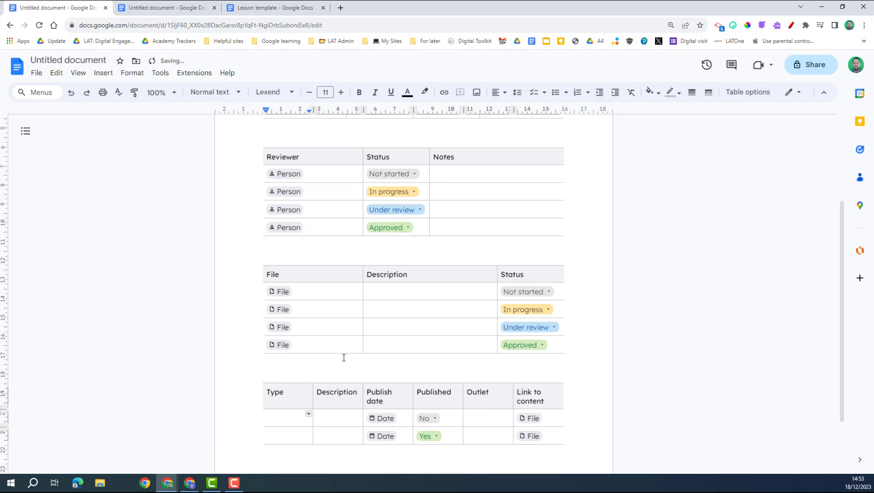
{"action": "scroll", "coordinate": [352, 371], "scroll_direction": "down", "scroll_amount": 1}
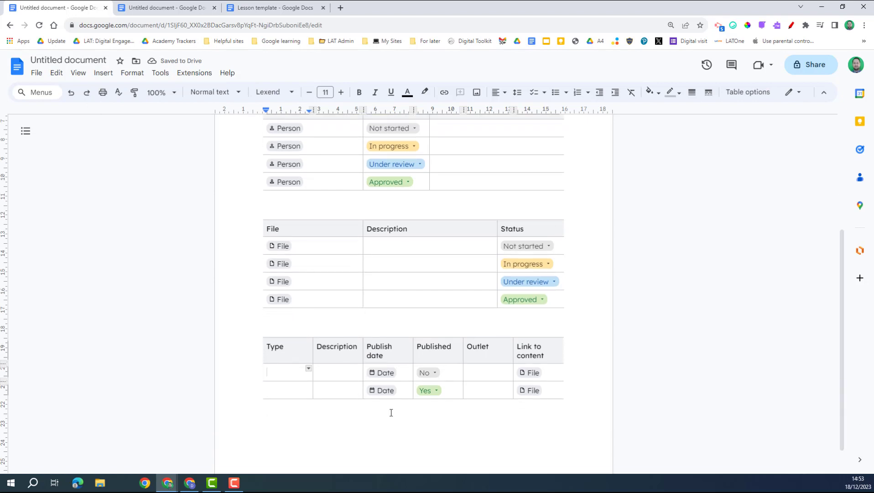
{"action": "scroll", "coordinate": [385, 405], "scroll_direction": "up", "scroll_amount": 4}
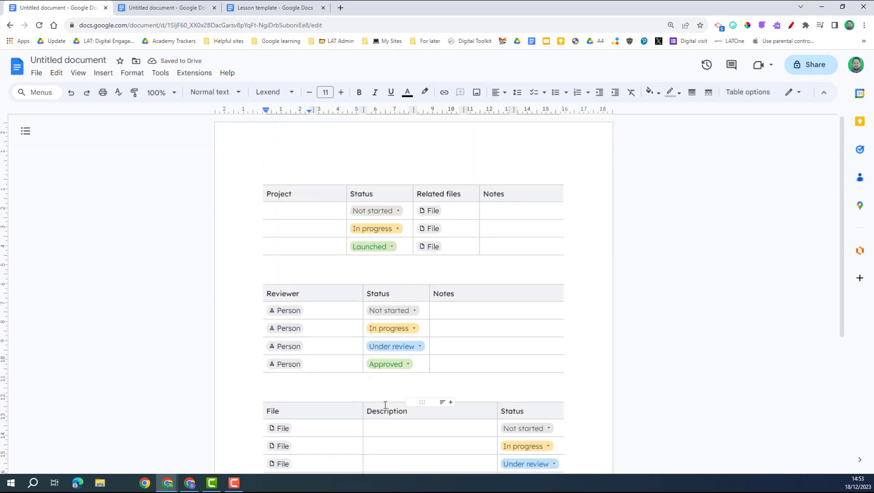
{"action": "scroll", "coordinate": [360, 363], "scroll_direction": "down", "scroll_amount": 5}
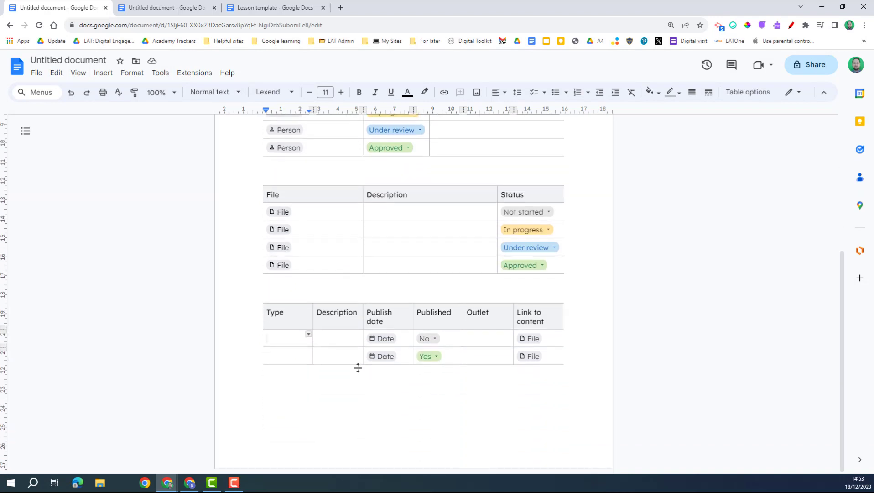
Delete all the tracker tables, then switch to the Lesson template document
{"action": "key", "text": "ctrl+a"}
{"action": "key", "text": "Delete"}
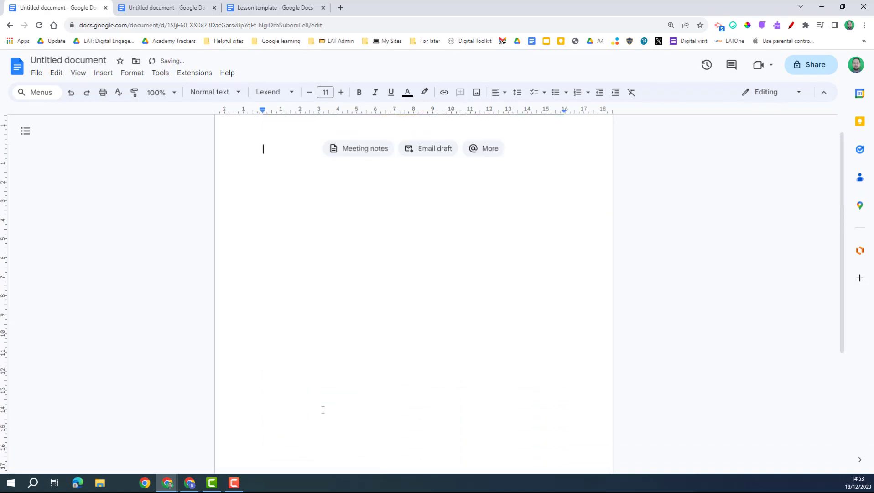
{"action": "left_click", "coordinate": [100, 74]}
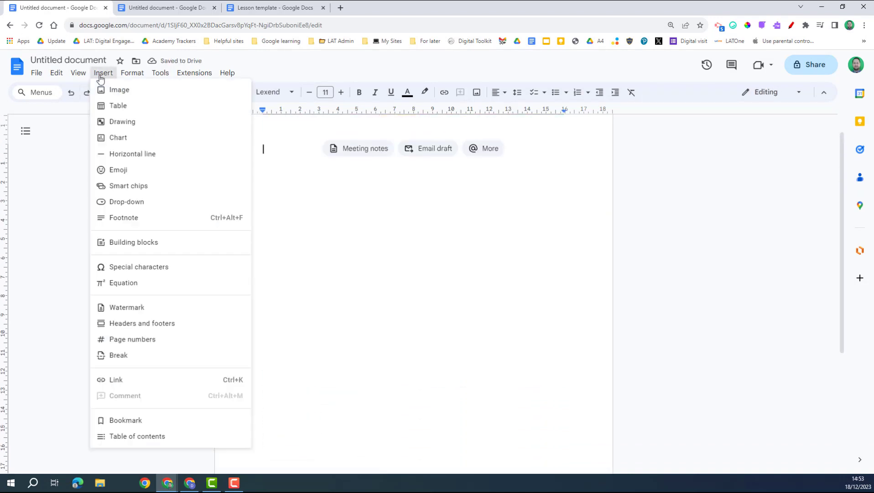
{"action": "mouse_move", "coordinate": [144, 241]}
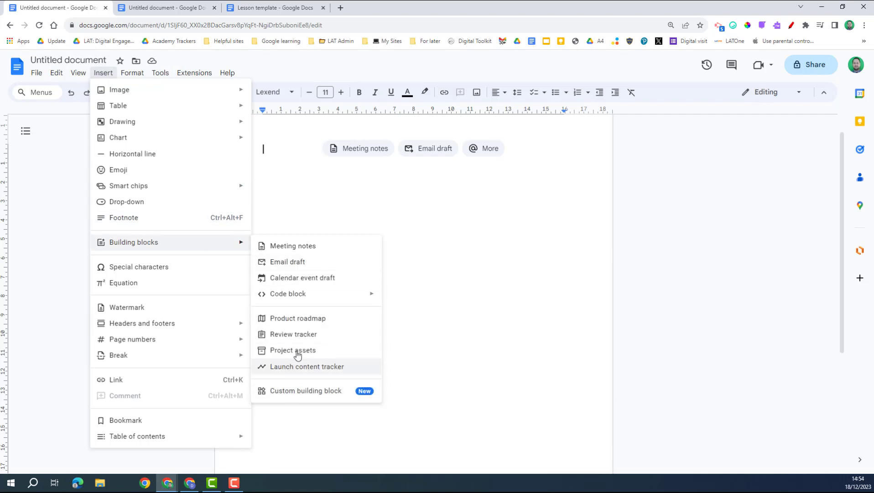
{"action": "left_click", "coordinate": [236, 9]}
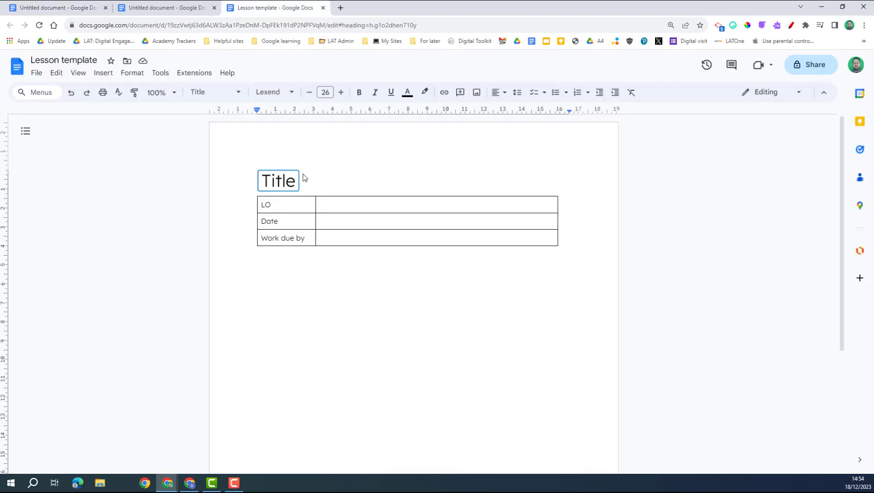
Start a new custom building block and select the title plus LO/Date/Work due by table
{"action": "left_click", "coordinate": [101, 74]}
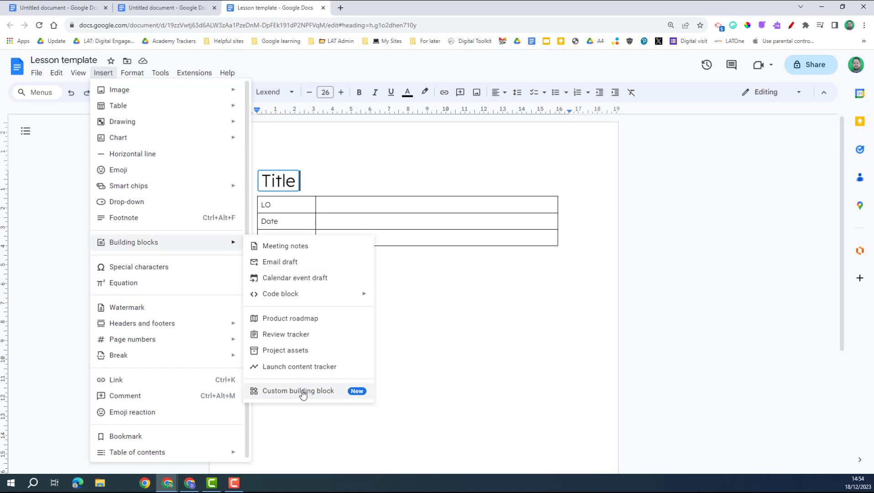
{"action": "left_click", "coordinate": [303, 391]}
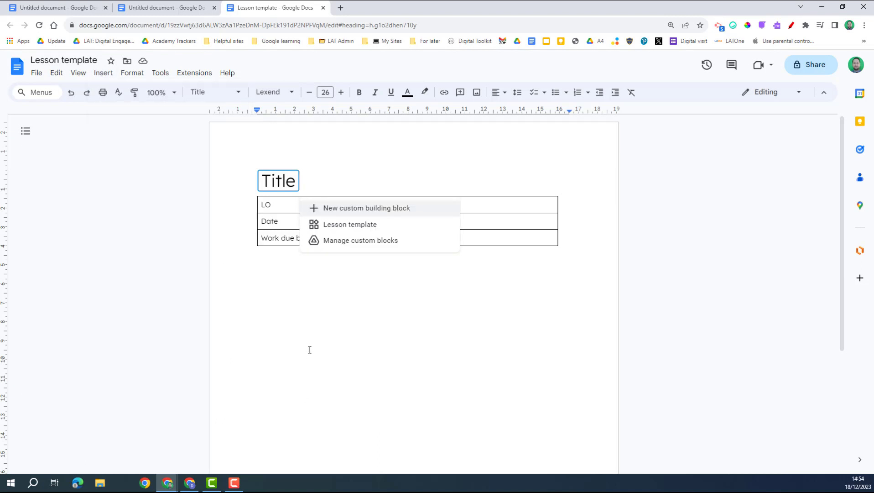
{"action": "left_click", "coordinate": [331, 211]}
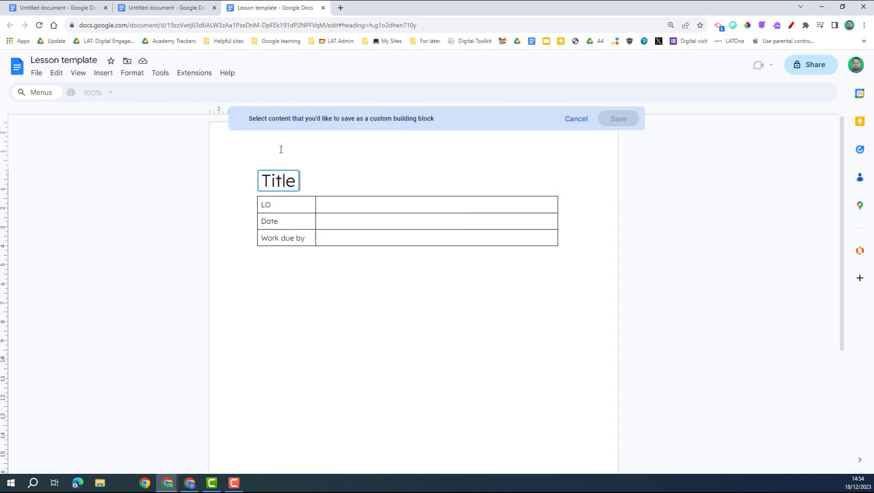
{"action": "left_click_drag", "start_coordinate": [240, 171], "coordinate": [324, 260]}
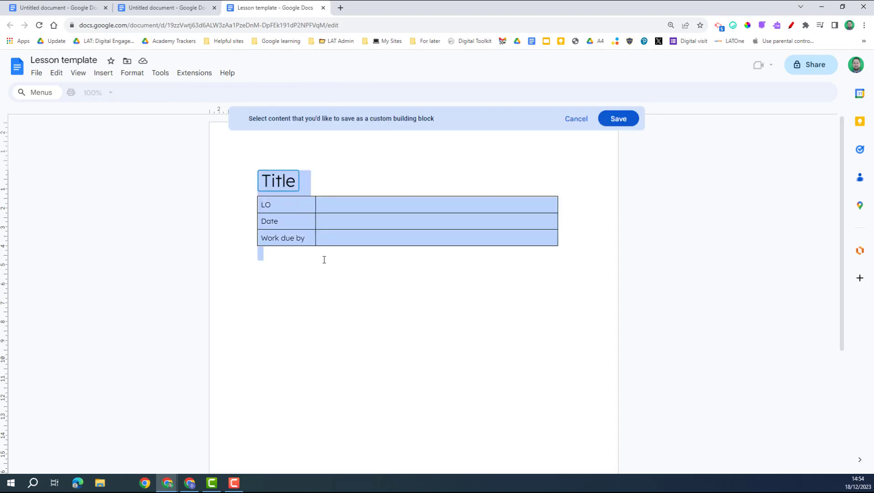
Save the selection as a custom building block named 'Lesson Plan'
{"action": "left_click", "coordinate": [618, 120]}
{"action": "left_click", "coordinate": [399, 242]}
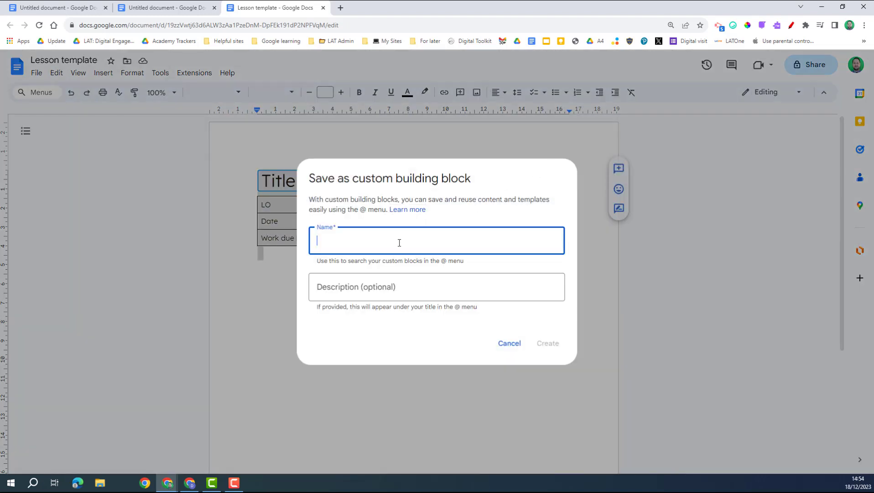
{"action": "type", "text": "Lesson Plan"}
{"action": "left_click", "coordinate": [395, 286]}
{"action": "left_click", "coordinate": [551, 348]}
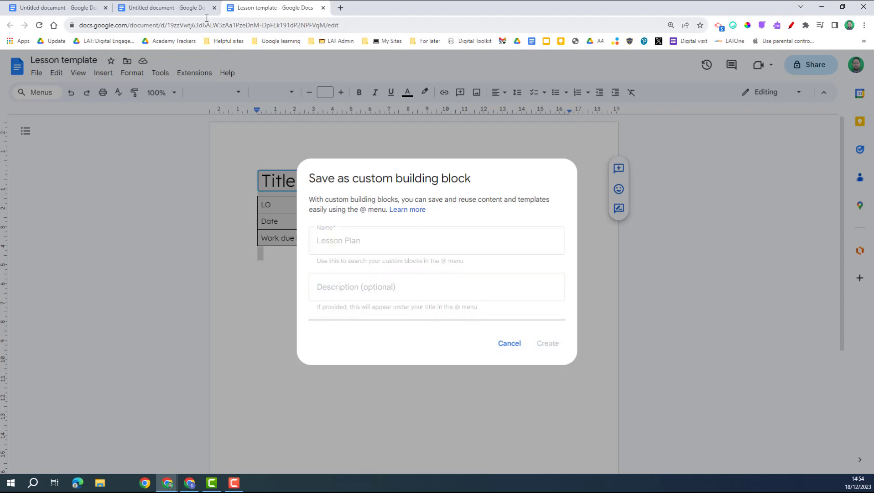
Back in the blank Untitled doc, insert the custom Lesson Plan building block with its Title, LO, Date and Work due by table
{"action": "left_click", "coordinate": [53, 8]}
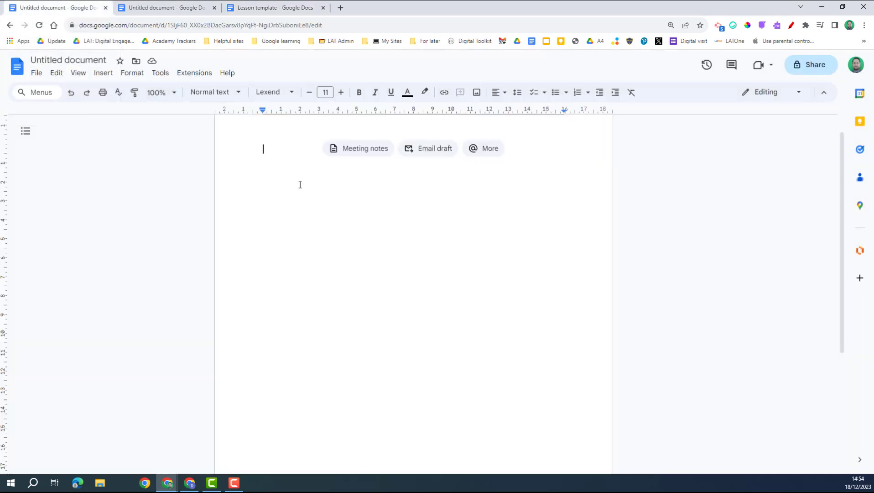
{"action": "left_click", "coordinate": [103, 72]}
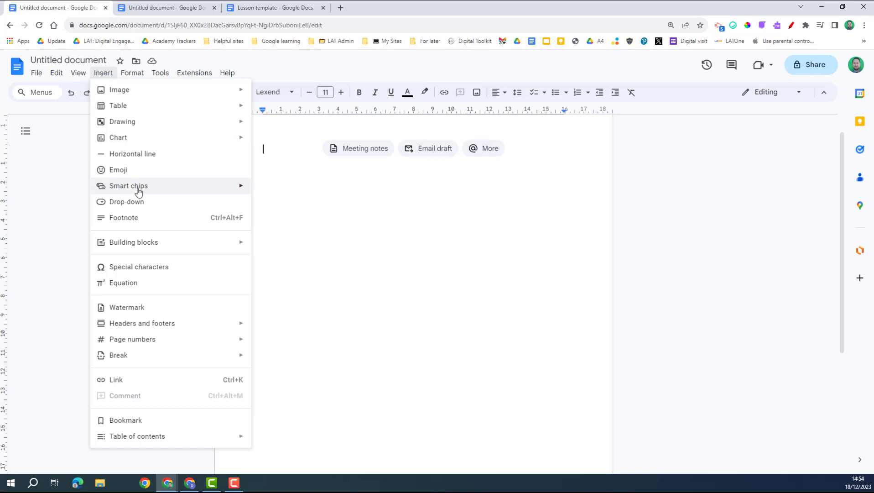
{"action": "mouse_move", "coordinate": [146, 249]}
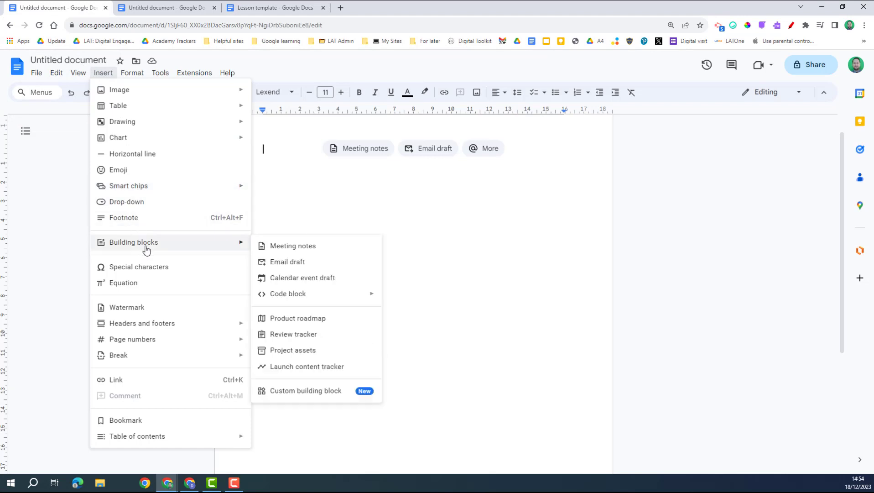
{"action": "left_click", "coordinate": [322, 390]}
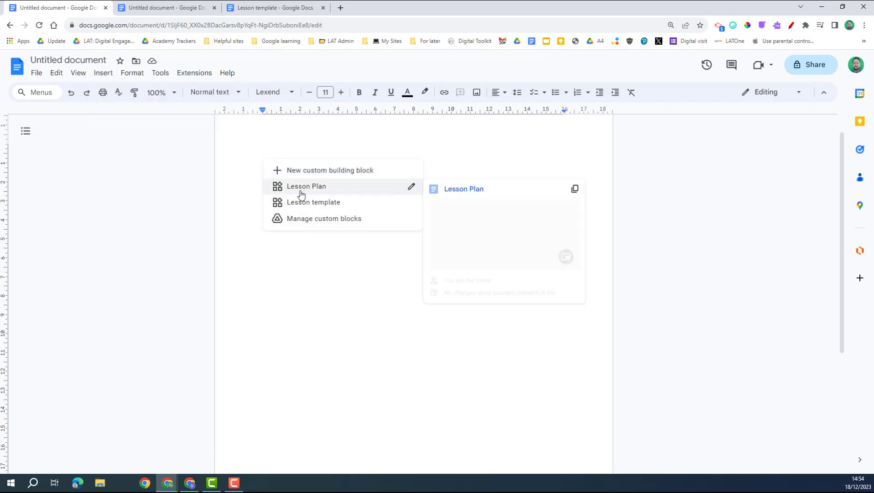
{"action": "left_click", "coordinate": [301, 192]}
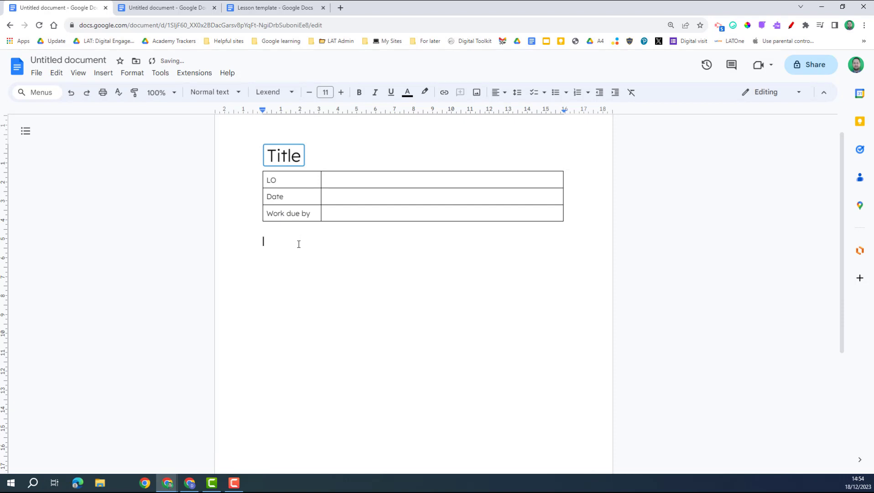